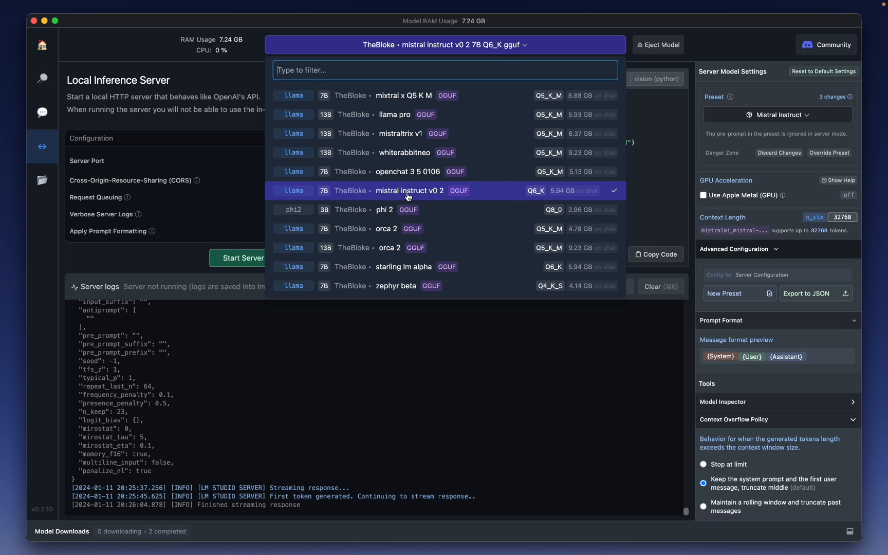
Select the mistral instruct v0 2 7B Q6_K model for the local inference server.
{"action": "left_click", "coordinate": [445, 197]}
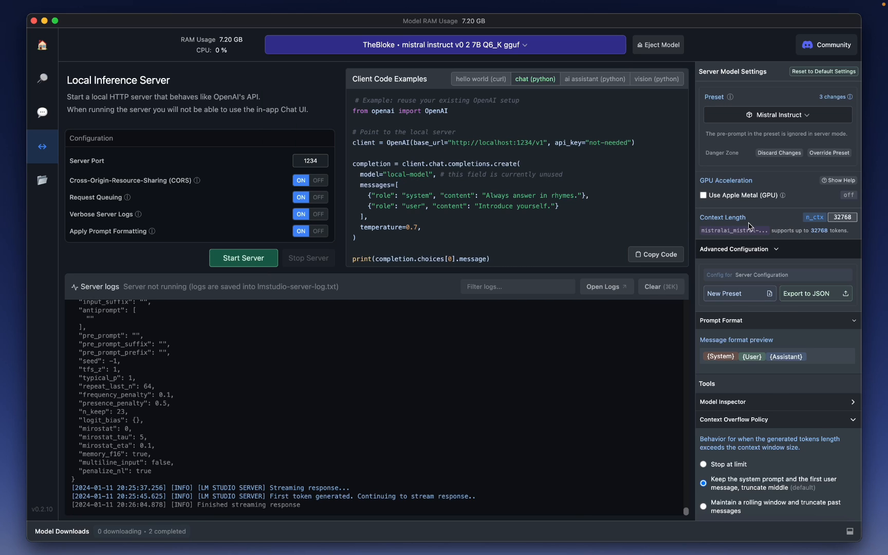
Switch to Obsidian and review the testing questions in the Mistral Instruct v0.2 note alongside the accuracy and relevance answers.
{"action": "key", "text": "super+Tab"}
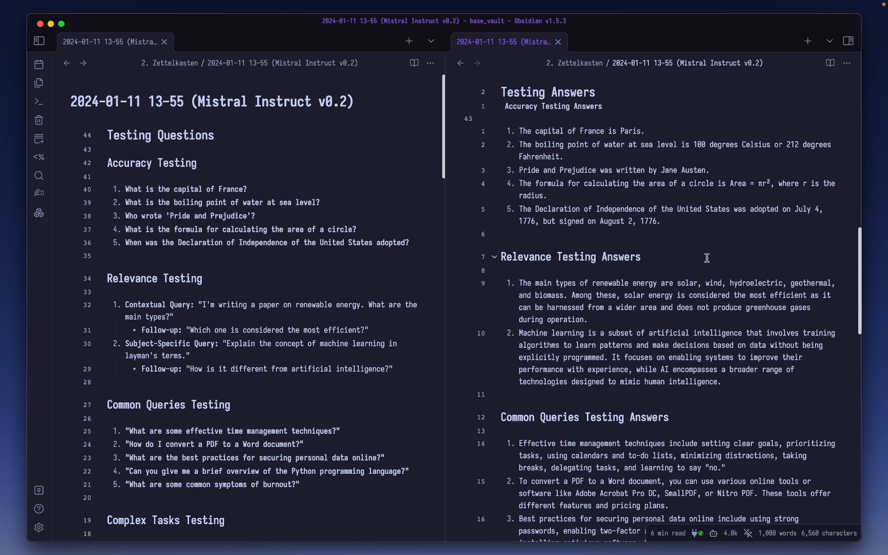
{"action": "scroll", "coordinate": [469, 252], "scroll_direction": "up", "scroll_amount": 3}
{"action": "scroll", "coordinate": [469, 252], "scroll_direction": "down", "scroll_amount": 3}
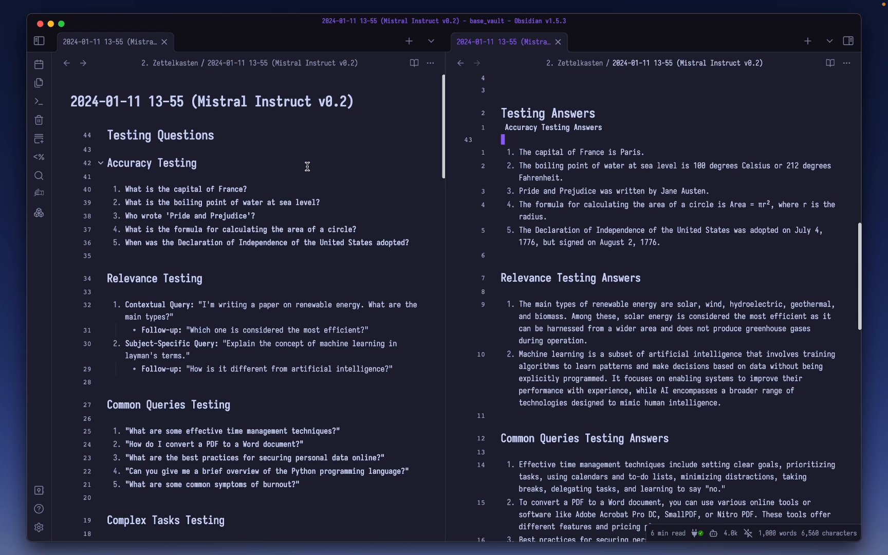
{"action": "scroll", "coordinate": [306, 170], "scroll_direction": "down", "scroll_amount": 5}
{"action": "scroll", "coordinate": [300, 218], "scroll_direction": "down", "scroll_amount": 7}
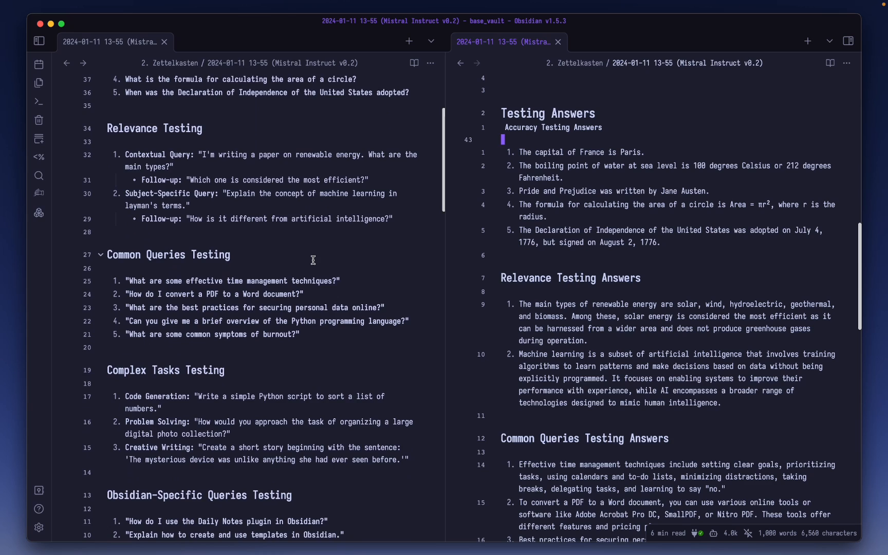
{"action": "scroll", "coordinate": [367, 255], "scroll_direction": "down", "scroll_amount": 8}
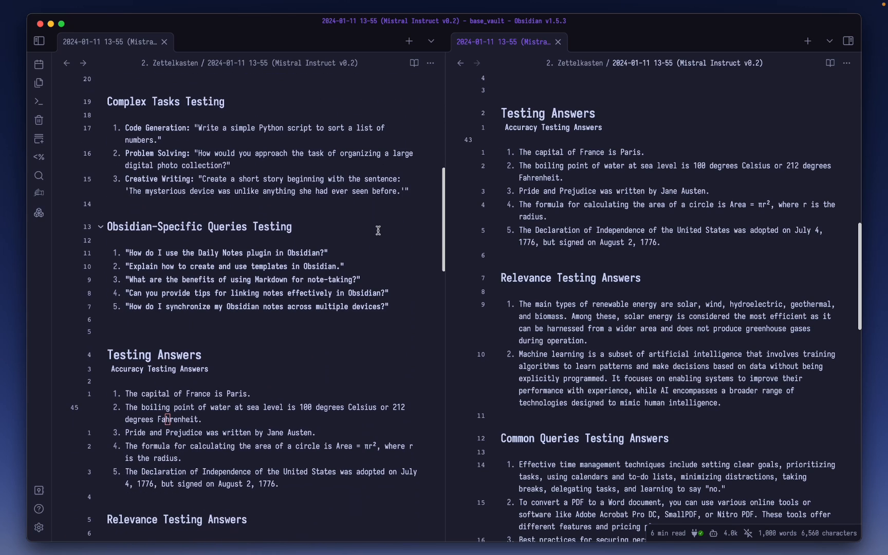
{"action": "scroll", "coordinate": [378, 230], "scroll_direction": "up", "scroll_amount": 1}
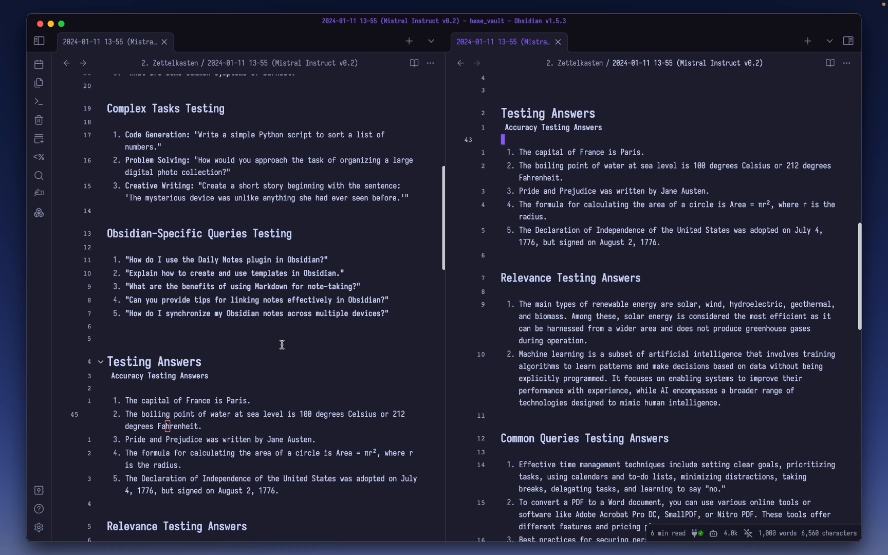
{"action": "scroll", "coordinate": [282, 345], "scroll_direction": "up", "scroll_amount": 14}
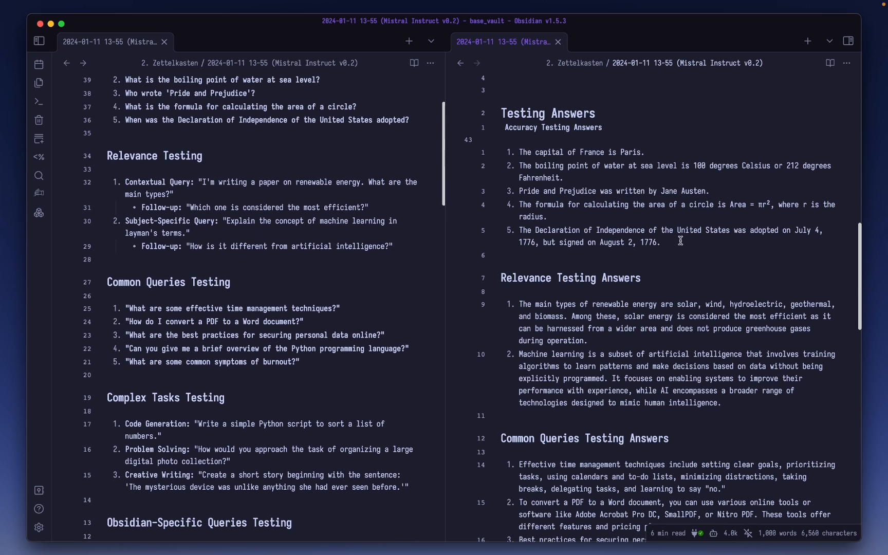
{"action": "scroll", "coordinate": [240, 228], "scroll_direction": "up", "scroll_amount": 5}
{"action": "scroll", "coordinate": [245, 281], "scroll_direction": "down", "scroll_amount": 2}
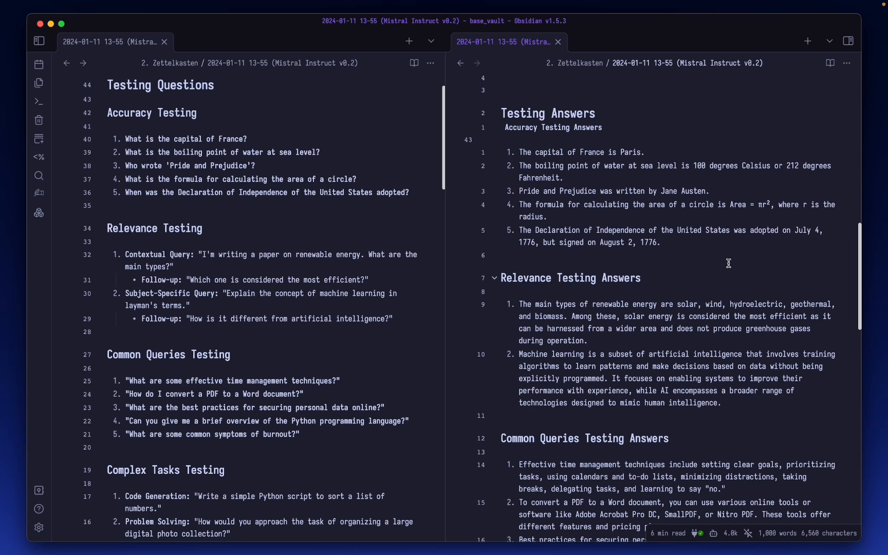
{"action": "scroll", "coordinate": [464, 220], "scroll_direction": "down", "scroll_amount": 1}
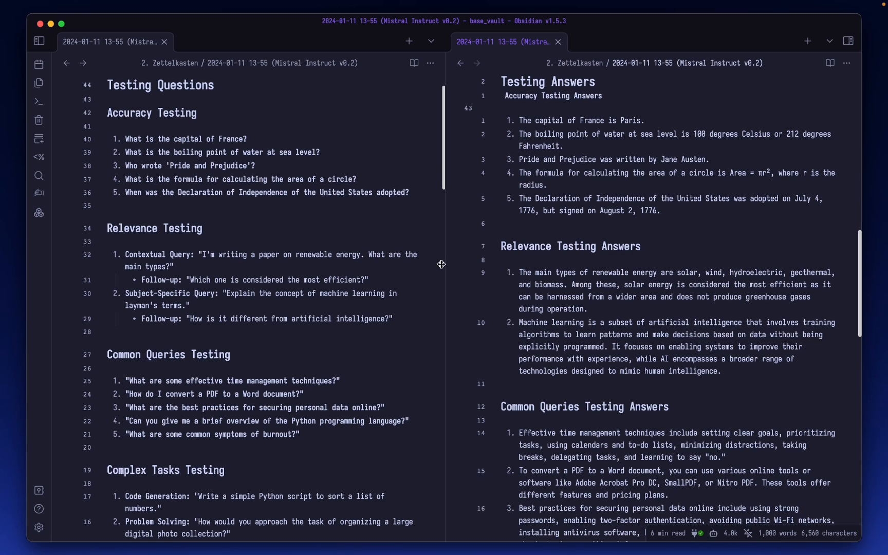
Compare the complex-task and Obsidian-specific questions with their answers in the side-by-side note, including the Daily Notes plugin answer.
{"action": "scroll", "coordinate": [368, 211], "scroll_direction": "down", "scroll_amount": 10}
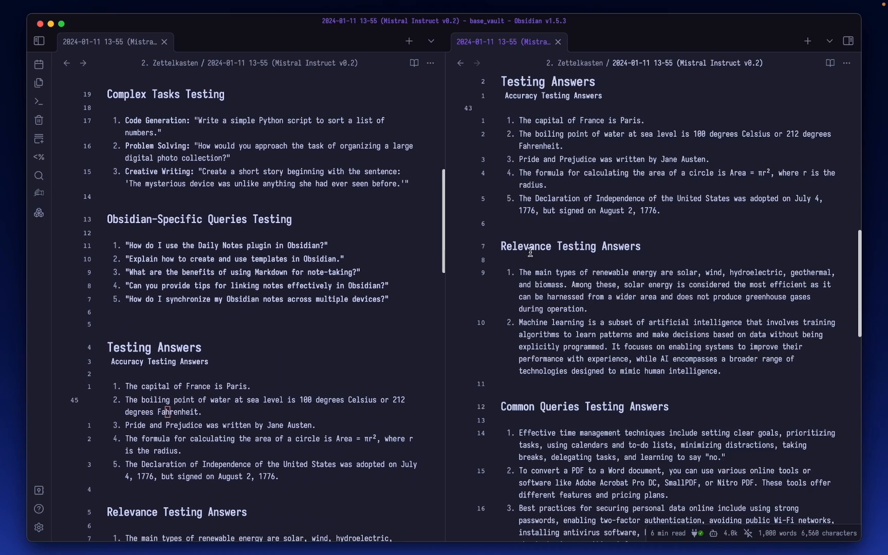
{"action": "scroll", "coordinate": [668, 309], "scroll_direction": "down", "scroll_amount": 8}
{"action": "scroll", "coordinate": [712, 315], "scroll_direction": "down", "scroll_amount": 5}
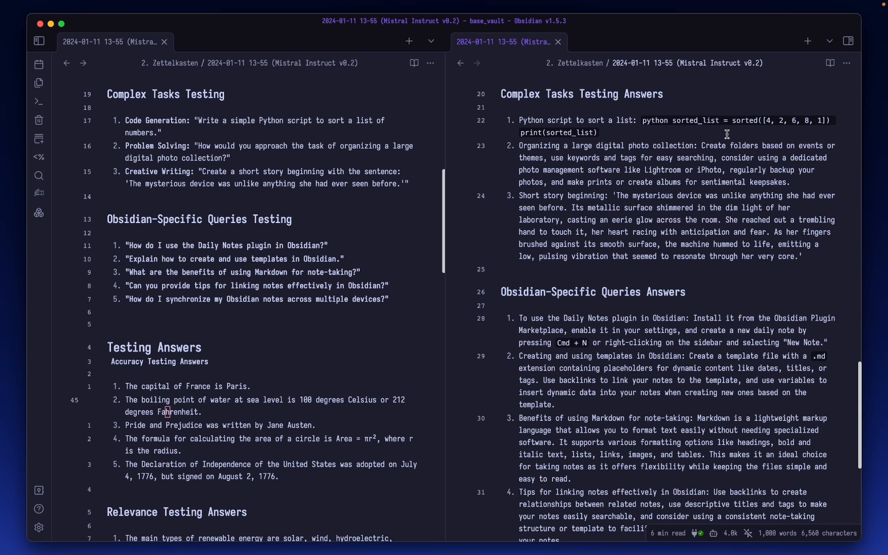
{"action": "scroll", "coordinate": [727, 134], "scroll_direction": "down", "scroll_amount": 5}
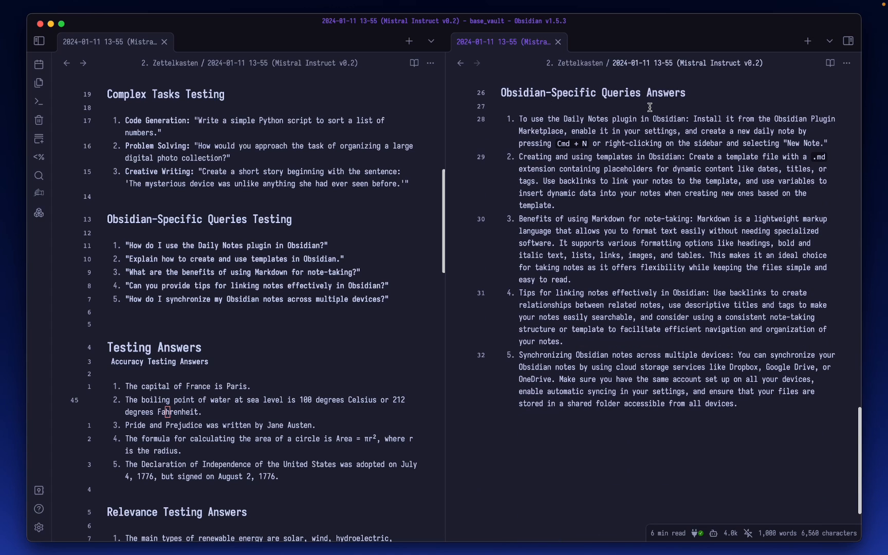
{"action": "scroll", "coordinate": [354, 270], "scroll_direction": "down", "scroll_amount": 6}
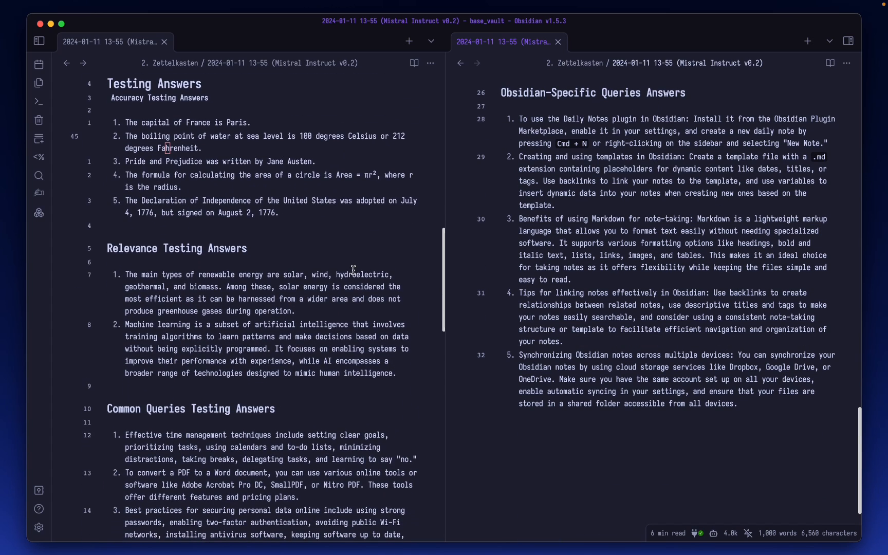
{"action": "scroll", "coordinate": [354, 270], "scroll_direction": "up", "scroll_amount": 4}
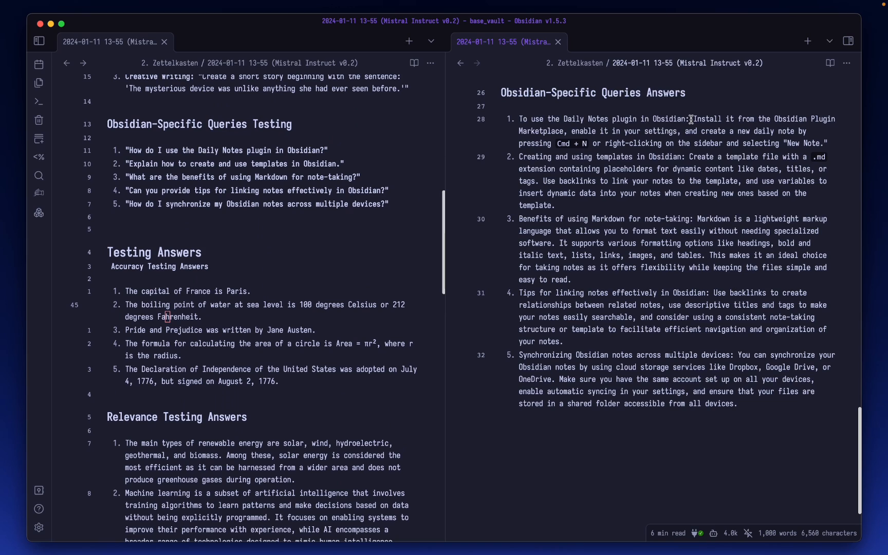
{"action": "left_click_drag", "start_coordinate": [691, 118], "coordinate": [770, 131]}
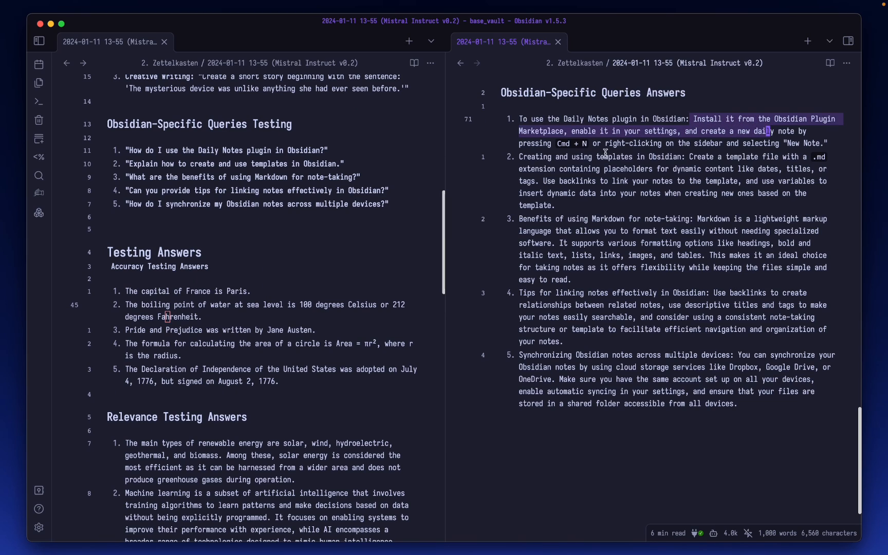
{"action": "left_click", "coordinate": [521, 118]}
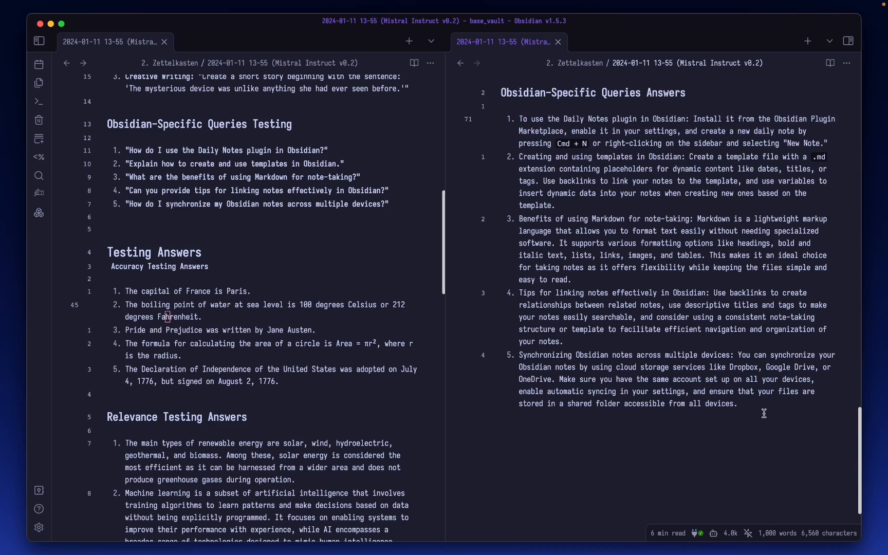
Close the duplicate note pane and go to the end of the remaining note.
{"action": "scroll", "coordinate": [764, 413], "scroll_direction": "down", "scroll_amount": 1}
{"action": "left_click", "coordinate": [559, 41]}
{"action": "scroll", "coordinate": [579, 193], "scroll_direction": "down", "scroll_amount": 8}
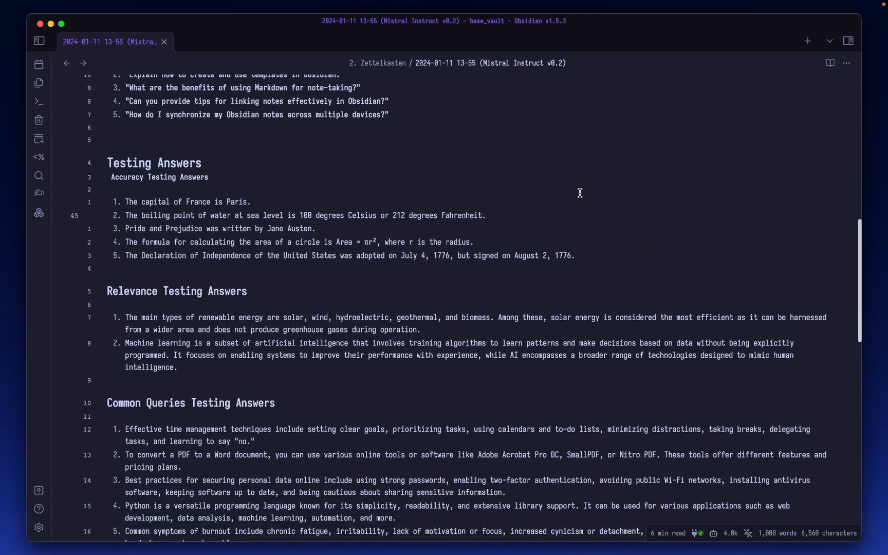
{"action": "scroll", "coordinate": [580, 193], "scroll_direction": "down", "scroll_amount": 7}
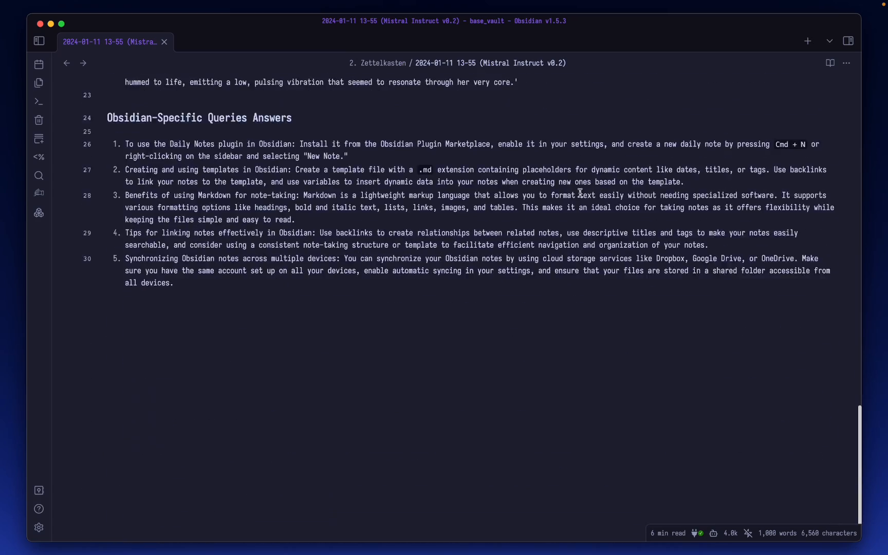
Add new lines below the Obsidian-specific answers and enter /rel to find the "Generate relations (links) from context" template.
{"action": "left_click", "coordinate": [470, 349]}
{"action": "key", "text": "o"}
{"action": "key", "text": "Return"}
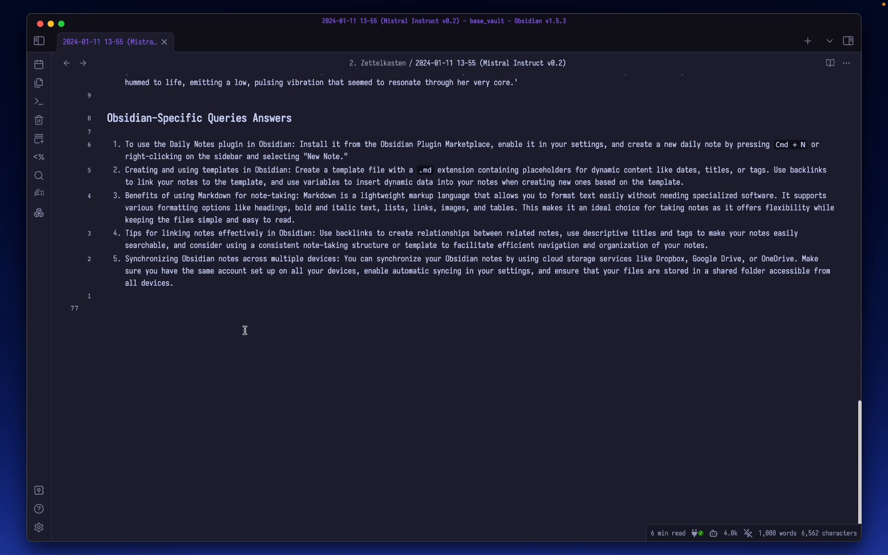
{"action": "type", "text": "/"}
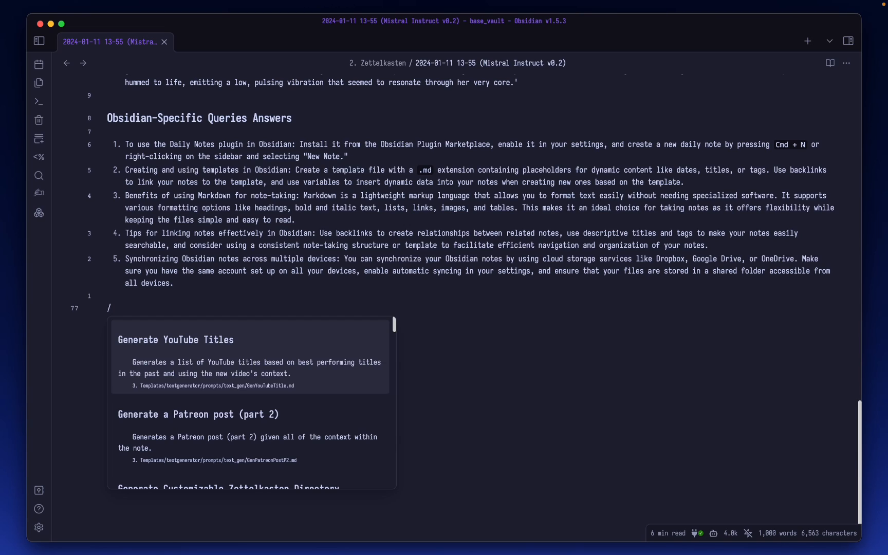
{"action": "type", "text": "rel"}
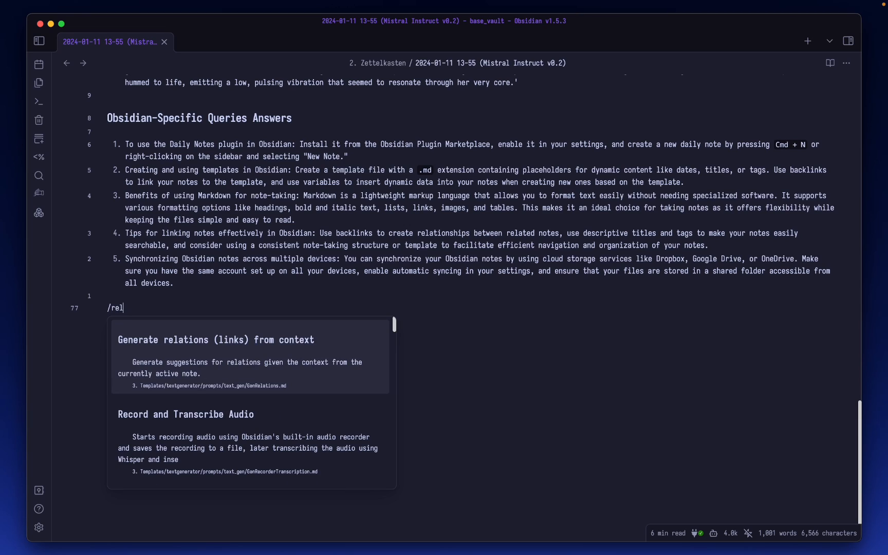
Turn off the computer's Wi-Fi and return to the note.
{"action": "left_click", "coordinate": [697, 6]}
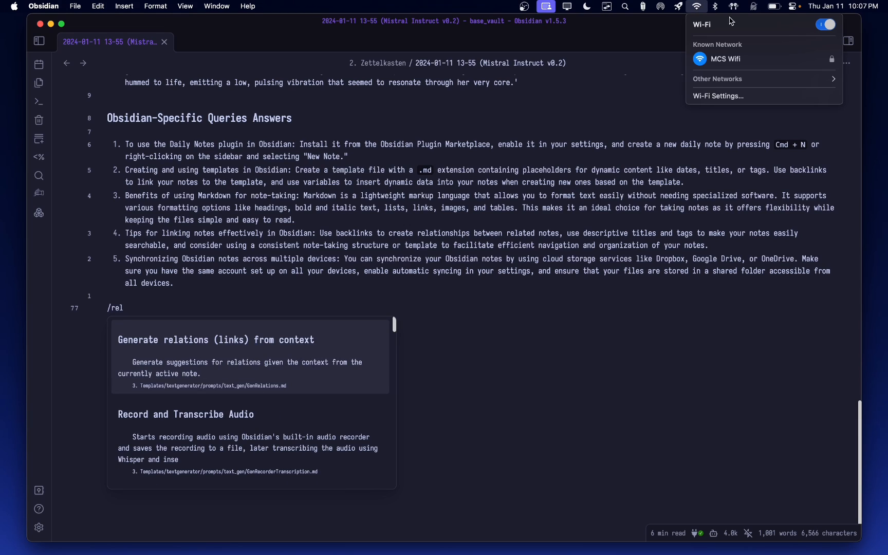
{"action": "left_click", "coordinate": [827, 25]}
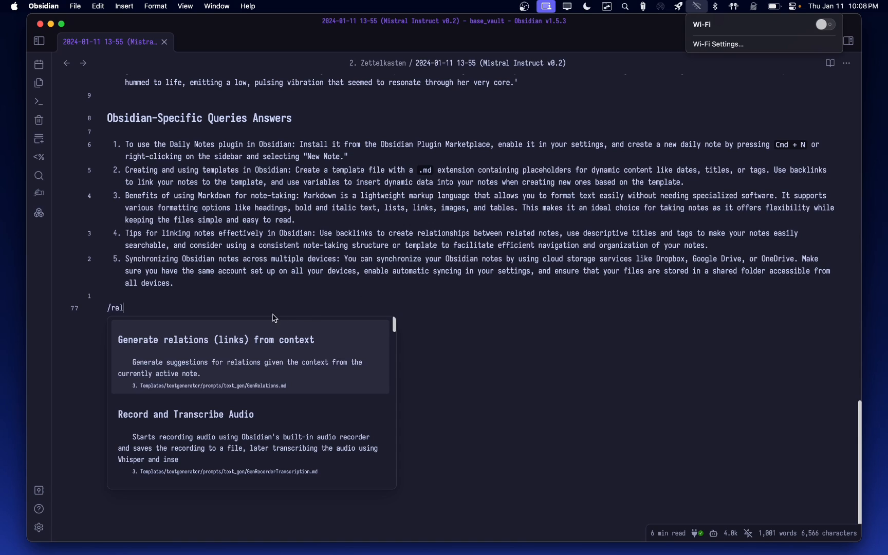
{"action": "left_click", "coordinate": [325, 302]}
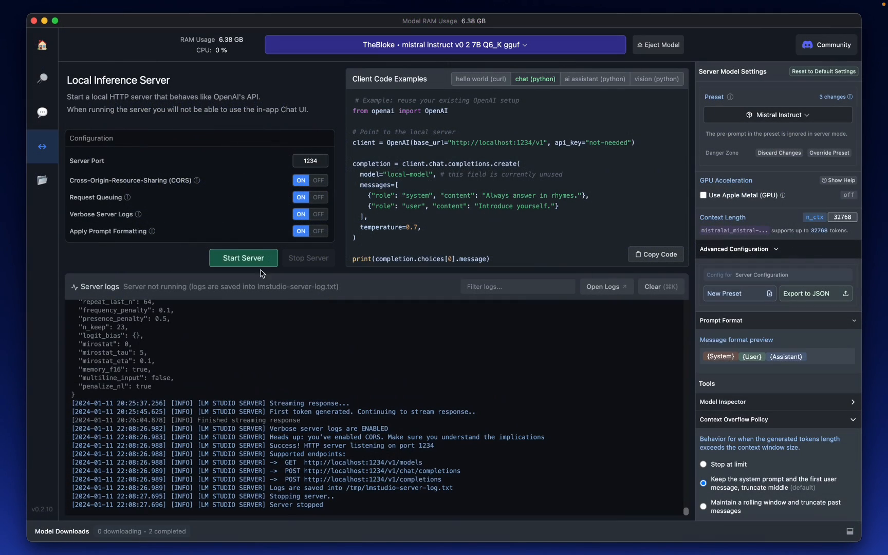
Switch to LM Studio and start the local inference server on port 1234.
{"action": "left_click", "coordinate": [275, 264]}
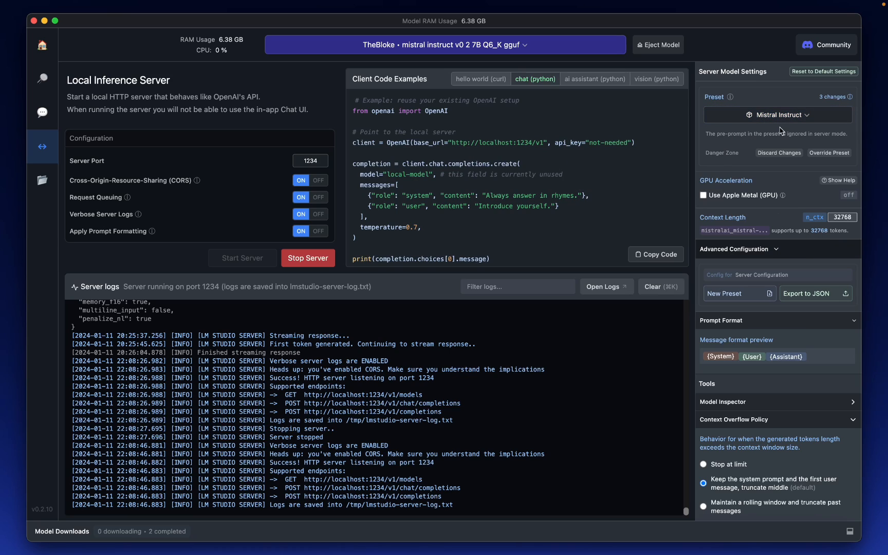
Open the server model presets folder, examine the preset files in config-presets, and close the folder window.
{"action": "left_click", "coordinate": [807, 118]}
{"action": "key", "text": "Up"}
{"action": "key", "text": "Up"}
{"action": "key", "text": "Up"}
{"action": "key", "text": "Up"}
{"action": "key", "text": "Up"}
{"action": "key", "text": "Up"}
{"action": "key", "text": "Up"}
{"action": "key", "text": "Up"}
{"action": "key", "text": "Up"}
{"action": "key", "text": "Up"}
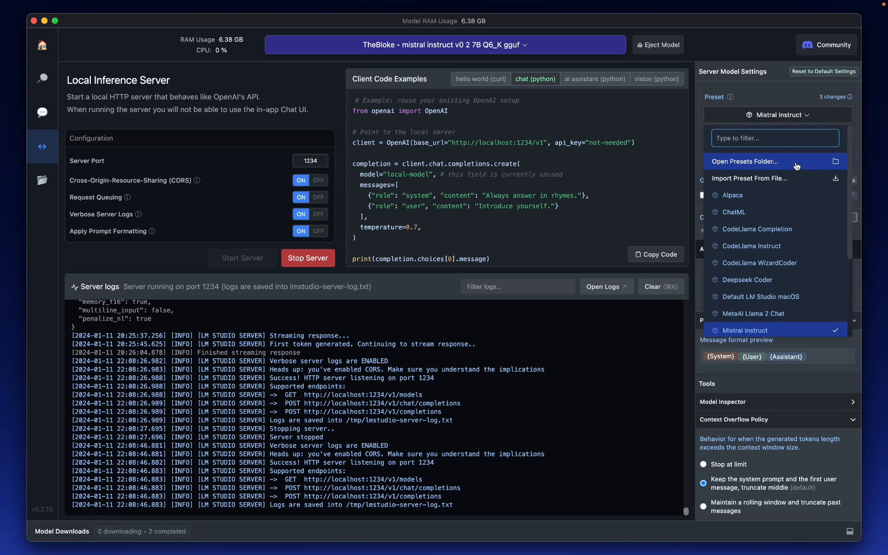
{"action": "left_click", "coordinate": [796, 163]}
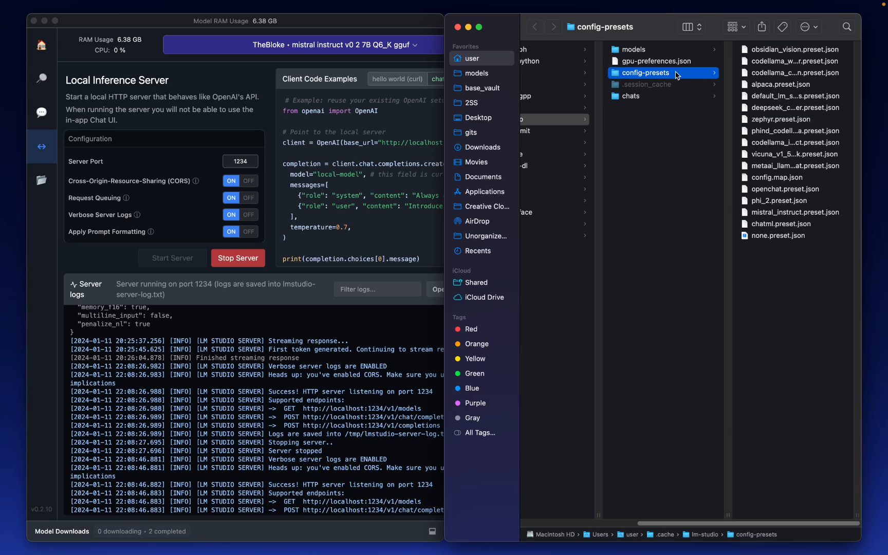
{"action": "left_click", "coordinate": [458, 27]}
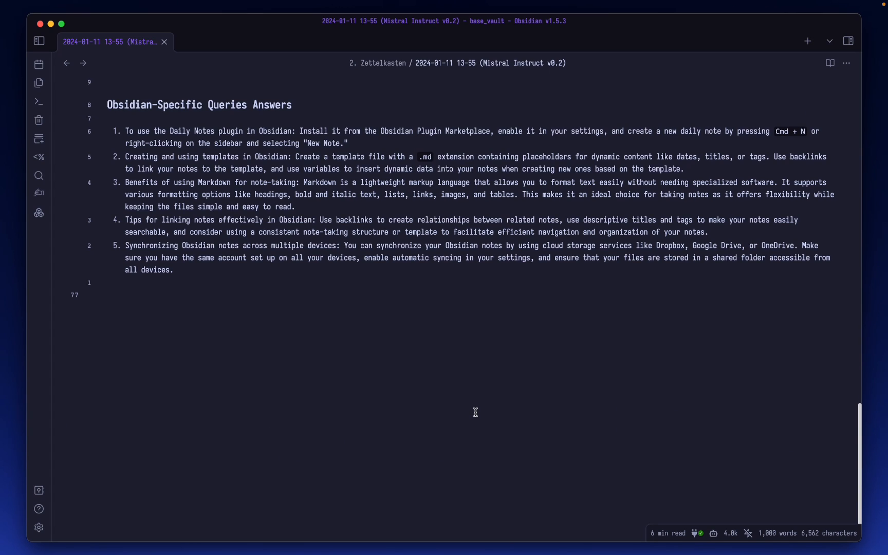
Switch to Obsidian and open the settings of the Text Generator community plugin.
{"action": "key", "text": "super+comma"}
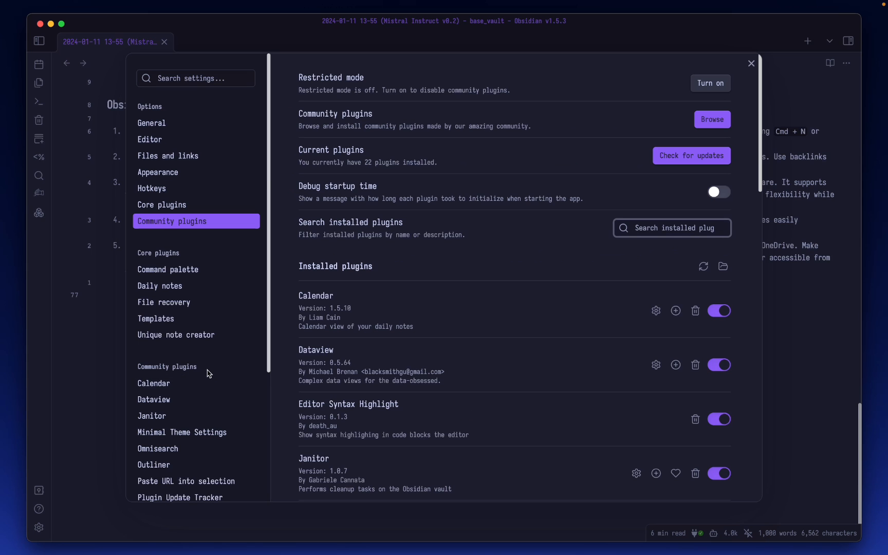
{"action": "scroll", "coordinate": [208, 411], "scroll_direction": "down", "scroll_amount": 5}
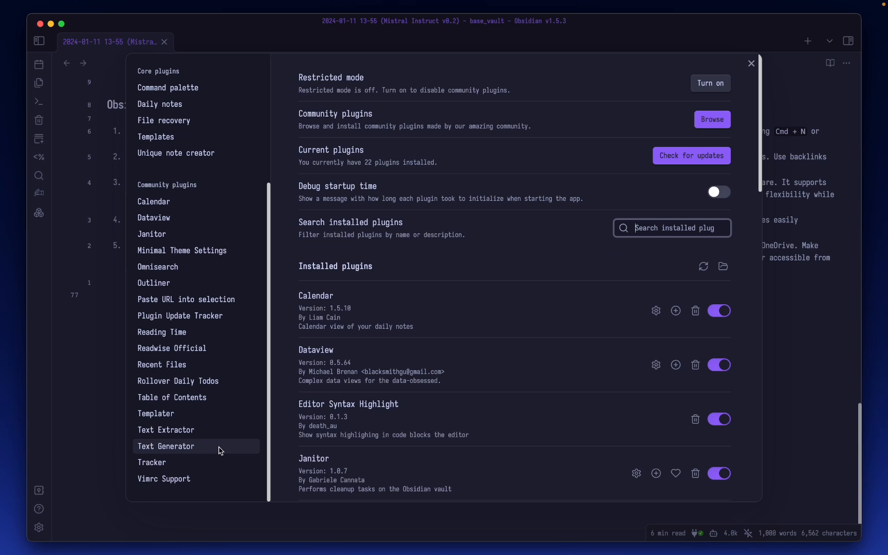
{"action": "scroll", "coordinate": [220, 451], "scroll_direction": "up", "scroll_amount": 5}
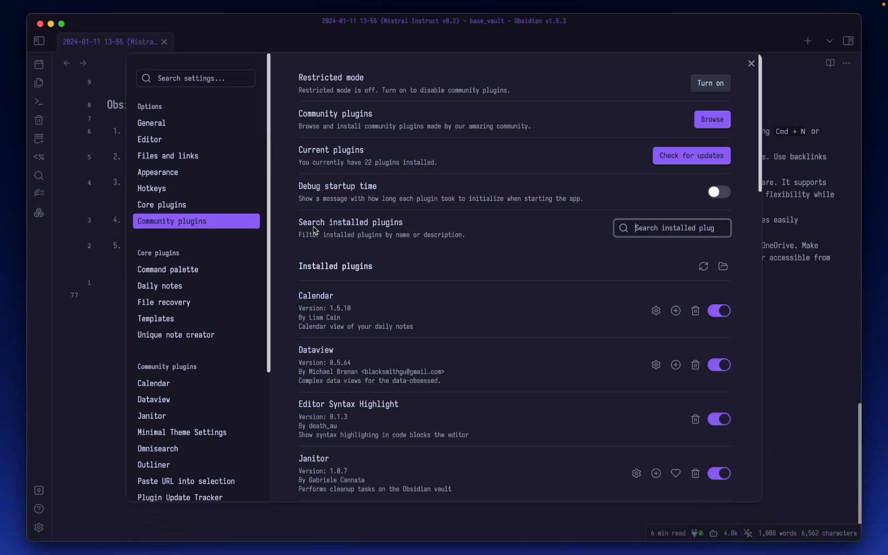
{"action": "scroll", "coordinate": [234, 227], "scroll_direction": "down", "scroll_amount": 5}
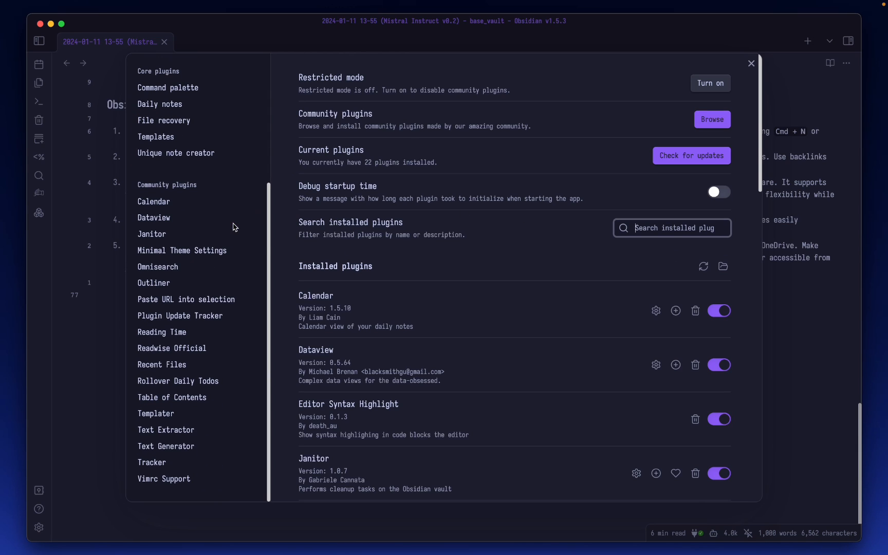
{"action": "left_click", "coordinate": [212, 447]}
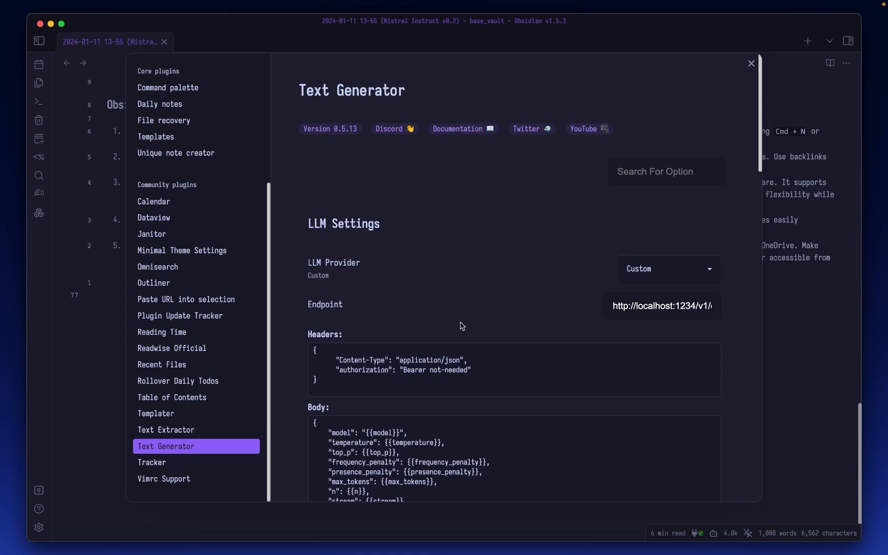
Check the custom provider's endpoint in Text Generator against the LM Studio server port, and review the request headers and body.
{"action": "left_click_drag", "start_coordinate": [612, 306], "coordinate": [737, 307]}
{"action": "key", "text": "super+Tab"}
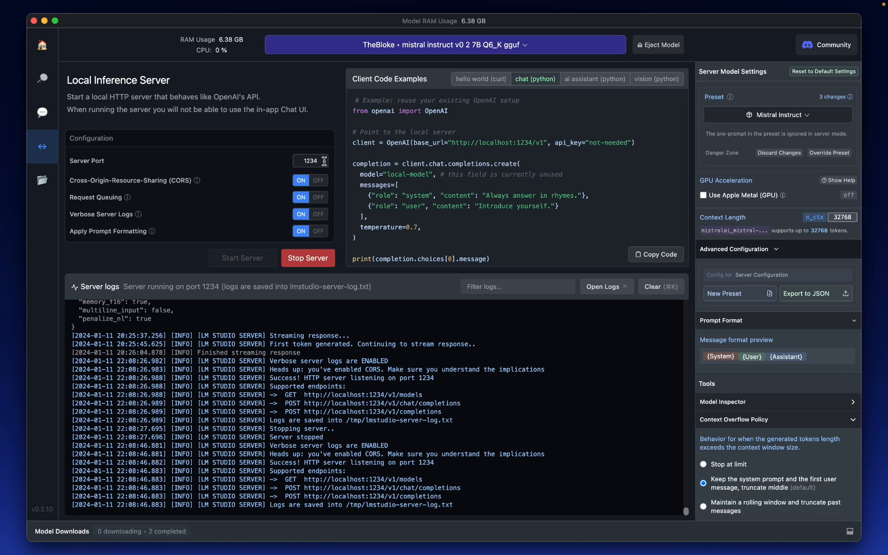
{"action": "key", "text": "super+Tab"}
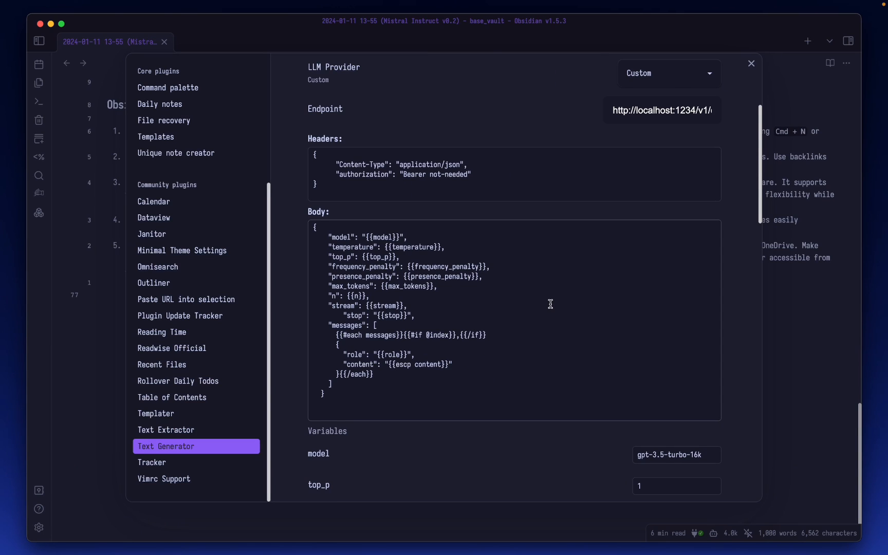
Review the custom provider's variables, compare its authorization header with the API key in LM Studio's client code example, and close the Obsidian settings.
{"action": "scroll", "coordinate": [550, 304], "scroll_direction": "down", "scroll_amount": 5}
{"action": "scroll", "coordinate": [550, 304], "scroll_direction": "up", "scroll_amount": 2}
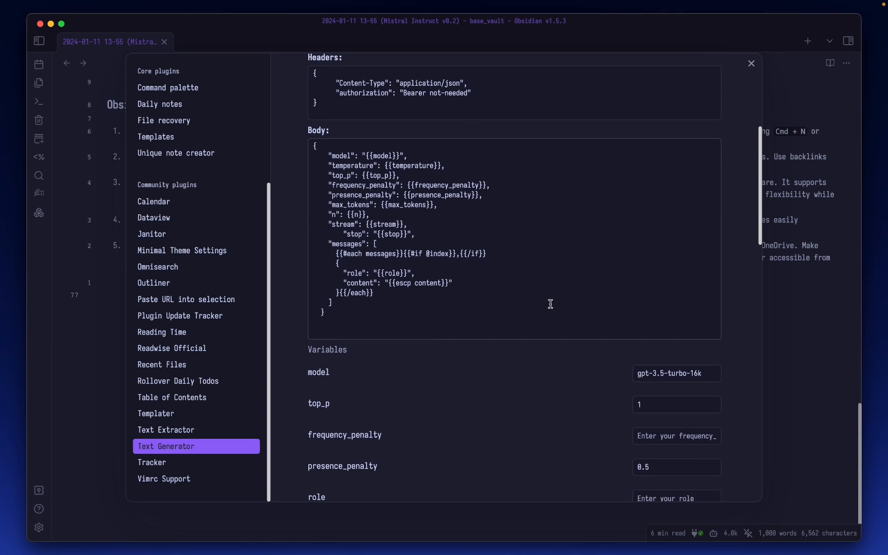
{"action": "scroll", "coordinate": [551, 303], "scroll_direction": "down", "scroll_amount": 5}
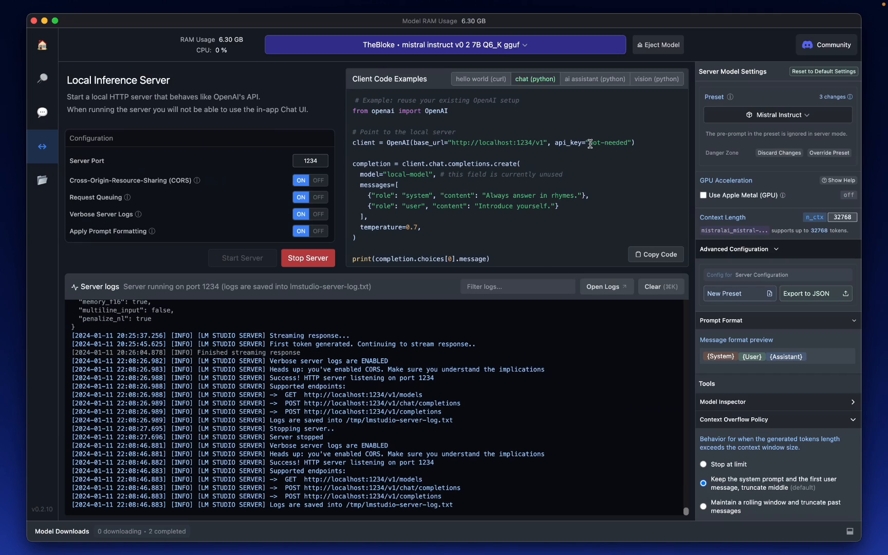
{"action": "left_click_drag", "start_coordinate": [590, 144], "coordinate": [627, 143]}
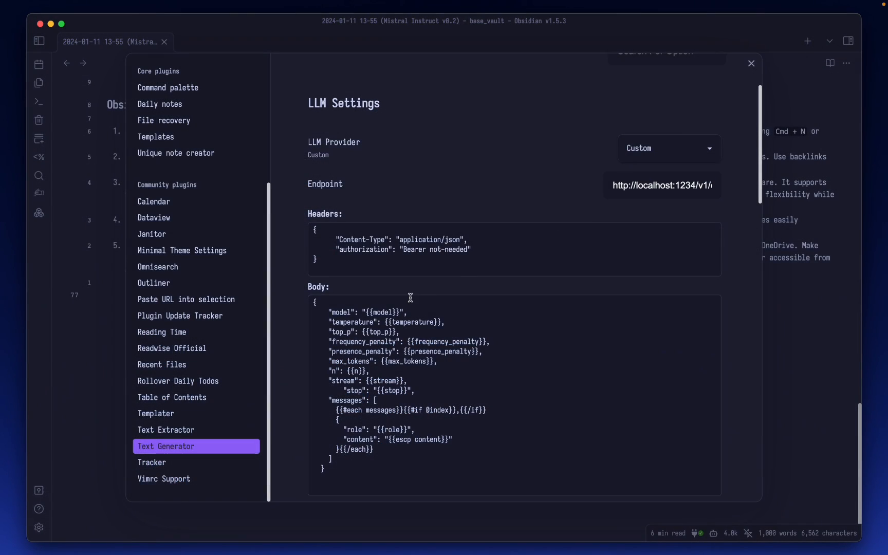
{"action": "left_click", "coordinate": [432, 251]}
{"action": "left_click_drag", "start_coordinate": [333, 249], "coordinate": [493, 245]}
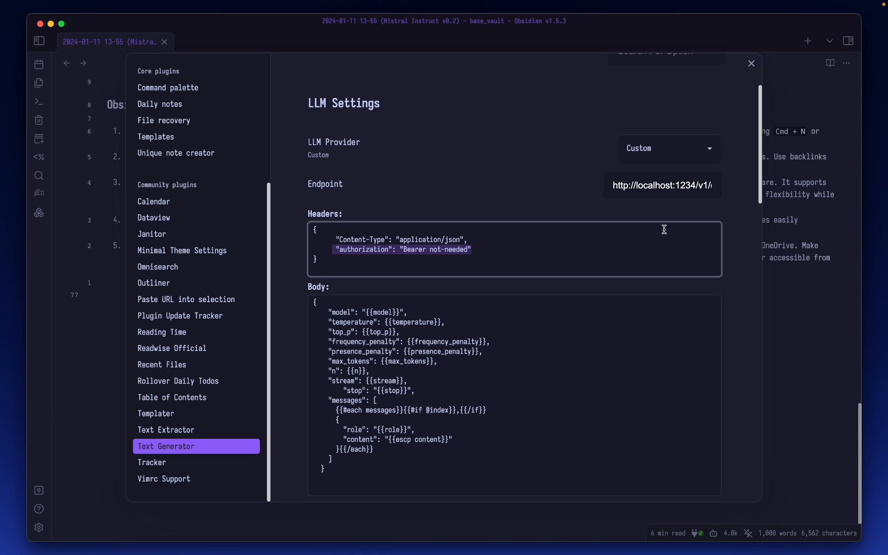
{"action": "left_click", "coordinate": [752, 63]}
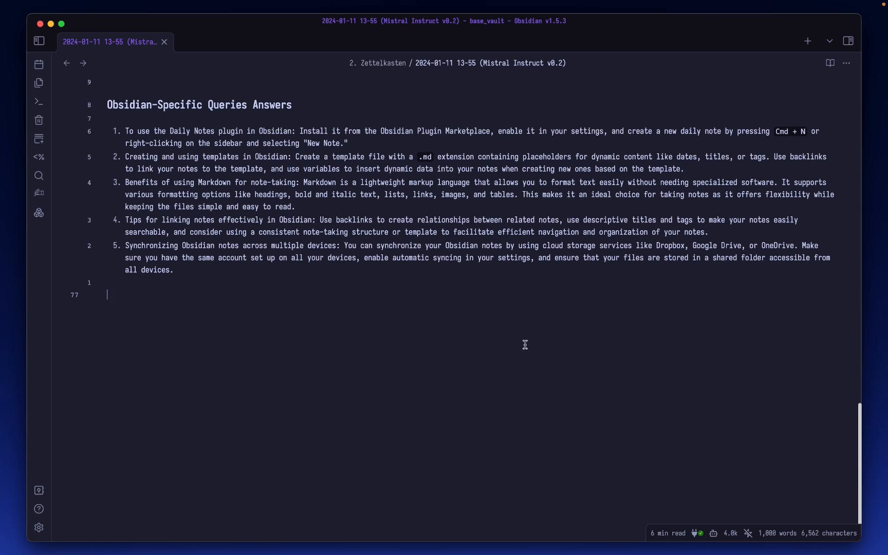
Run the "Generate relations (links) from context" template at the end of the Mistral Instruct v0.2 note, using the note's content as context.
{"action": "type", "text": "/rel"}
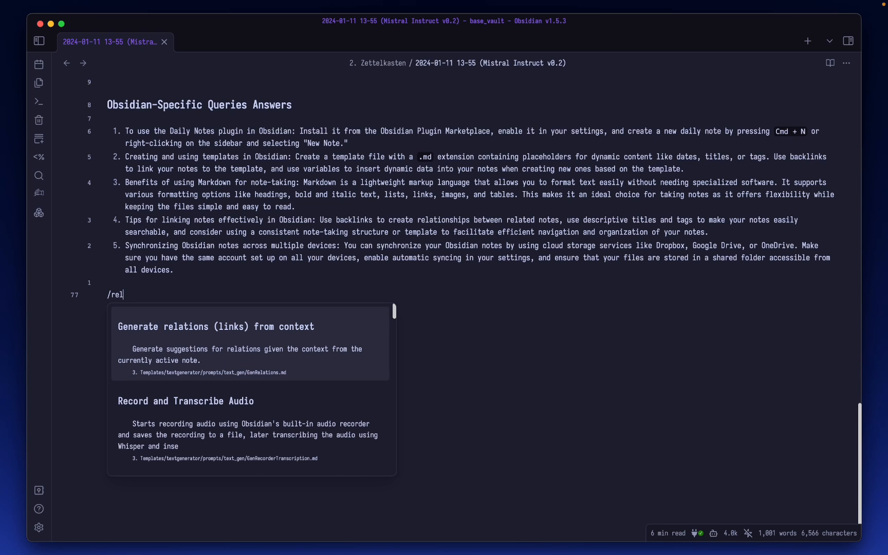
{"action": "scroll", "coordinate": [286, 416], "scroll_direction": "down", "scroll_amount": 10}
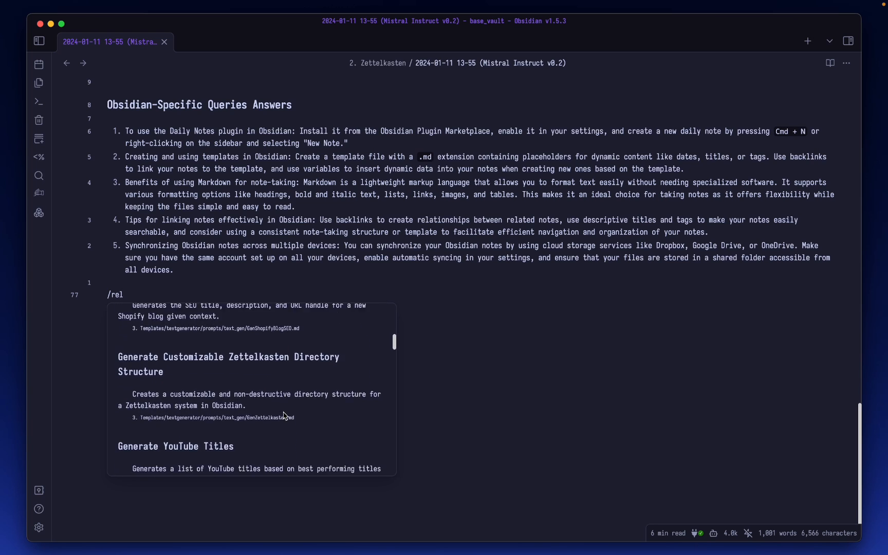
{"action": "scroll", "coordinate": [286, 417], "scroll_direction": "down", "scroll_amount": 3}
{"action": "scroll", "coordinate": [286, 417], "scroll_direction": "up", "scroll_amount": 14}
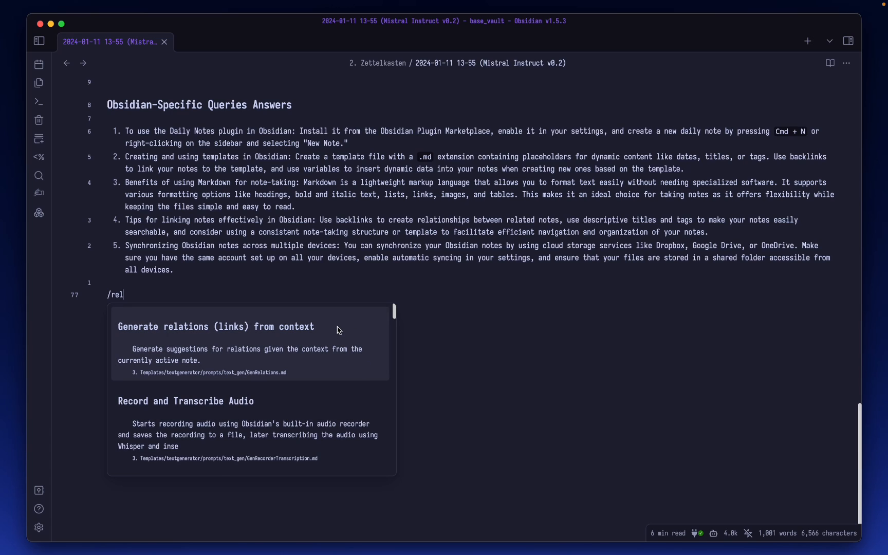
{"action": "left_click", "coordinate": [338, 331]}
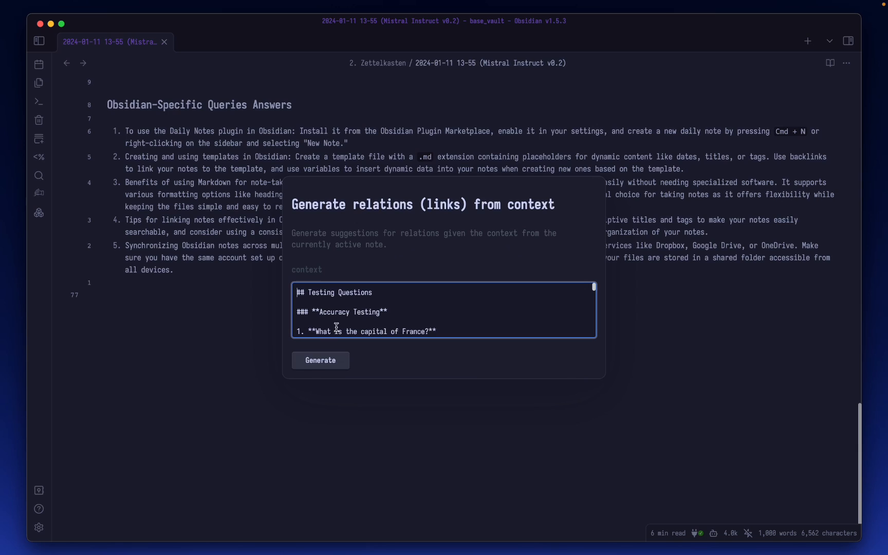
{"action": "left_click", "coordinate": [340, 364]}
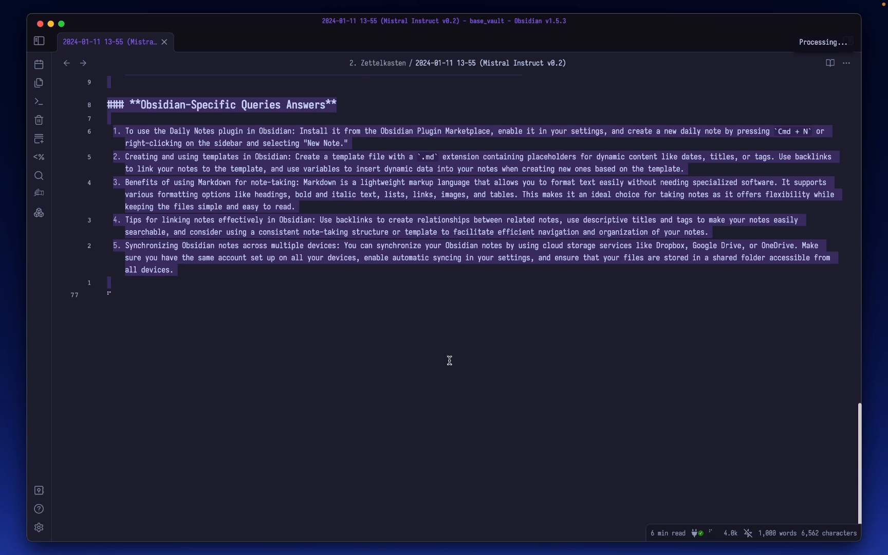
Check the request in the LM Studio server logs, and return to Obsidian to examine the GenRelations prompt template.
{"action": "key", "text": "super+Tab"}
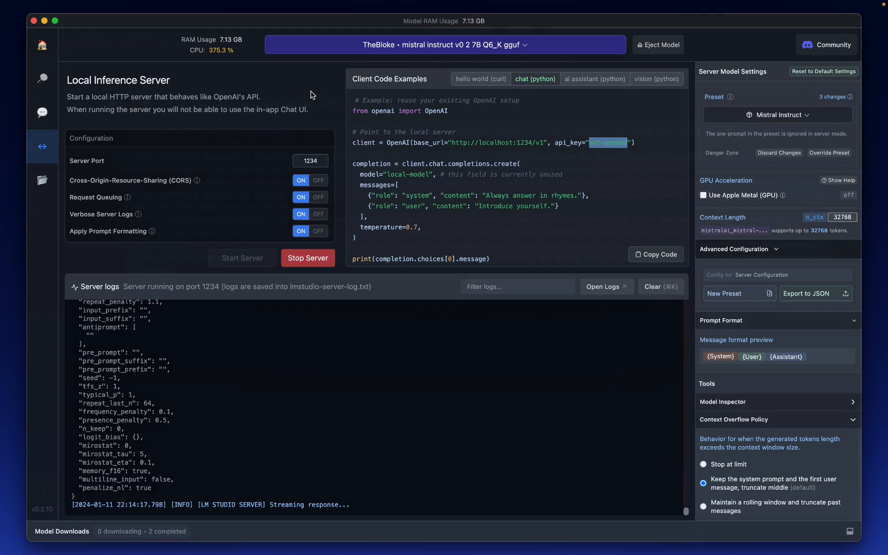
{"action": "key", "text": "super+Tab"}
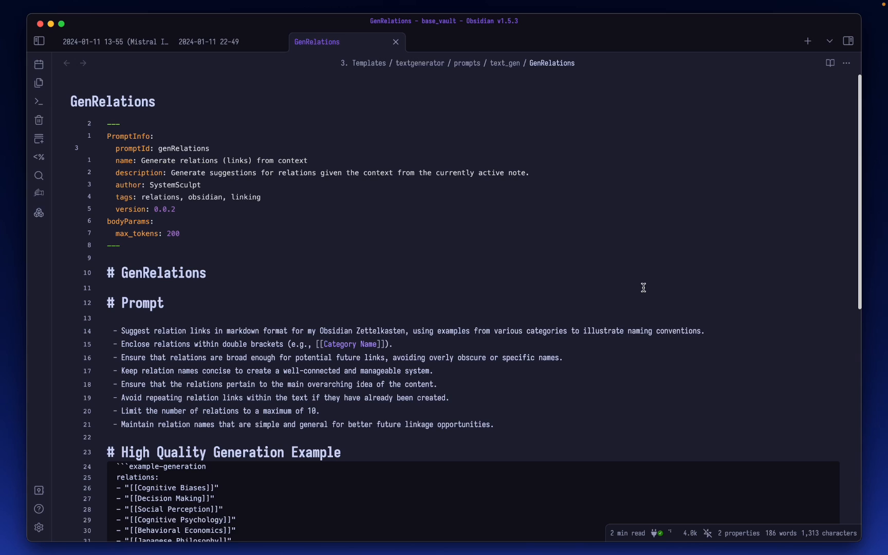
{"action": "scroll", "coordinate": [643, 288], "scroll_direction": "down", "scroll_amount": 5}
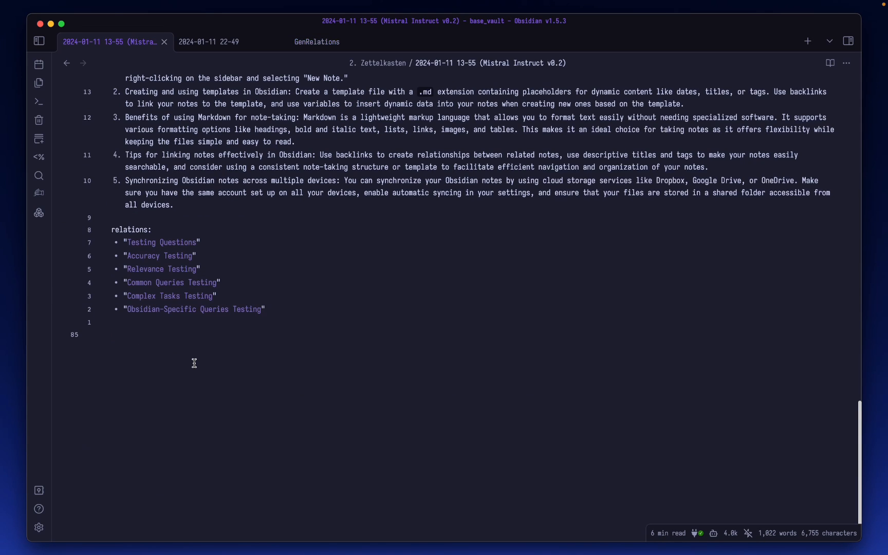
Run the "Generate a Wiki Entry" template at the end of the Mistral Instruct v0.2 note without additional context.
{"action": "left_click", "coordinate": [318, 42]}
{"action": "type", "text": "/wiki"}
{"action": "key", "text": "Return"}
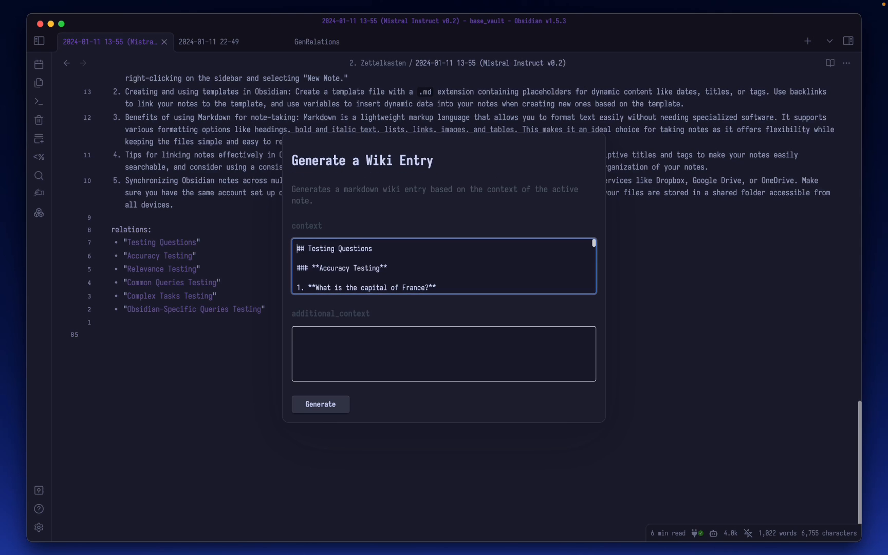
{"action": "key", "text": "Return"}
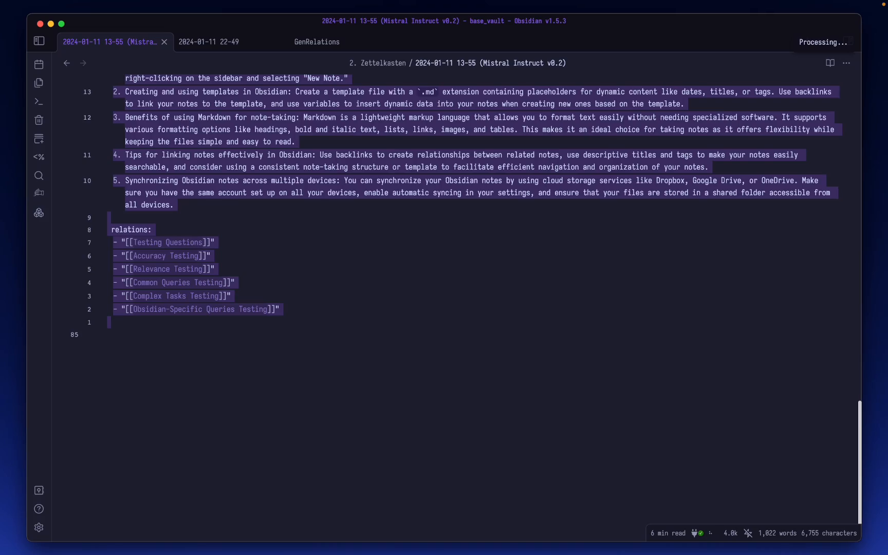
Examine the note's testing questions and answers, and follow the wiki entry being generated below the relations list.
{"action": "scroll", "coordinate": [443, 386], "scroll_direction": "up", "scroll_amount": 15}
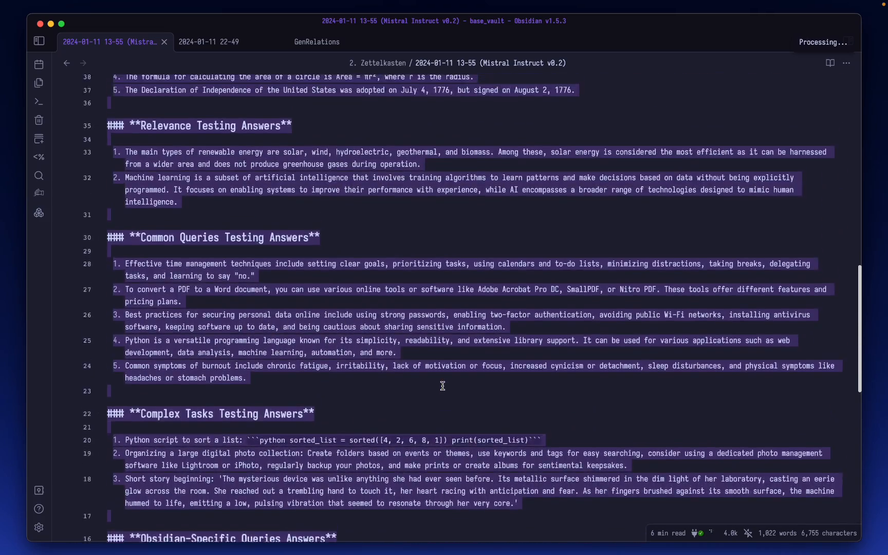
{"action": "scroll", "coordinate": [443, 386], "scroll_direction": "up", "scroll_amount": 10}
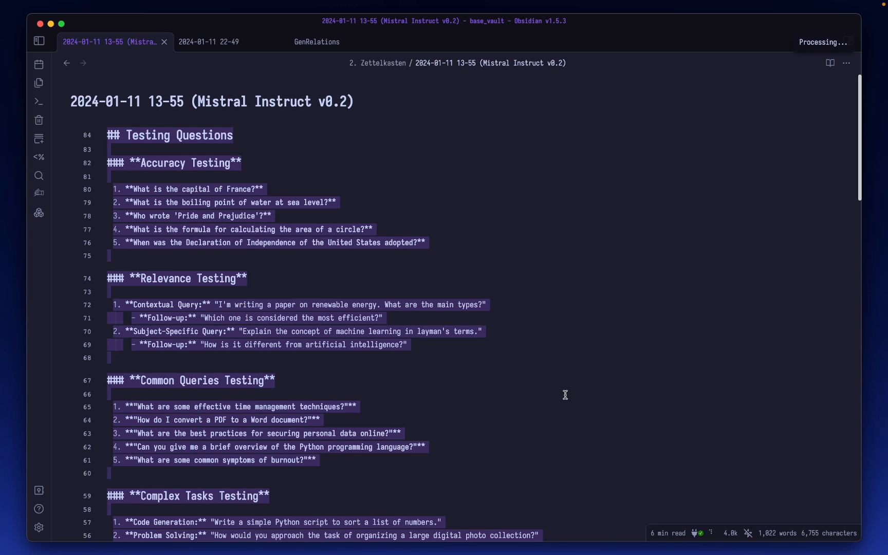
{"action": "scroll", "coordinate": [566, 394], "scroll_direction": "down", "scroll_amount": 8}
{"action": "scroll", "coordinate": [565, 395], "scroll_direction": "up", "scroll_amount": 8}
{"action": "scroll", "coordinate": [640, 379], "scroll_direction": "down", "scroll_amount": 10}
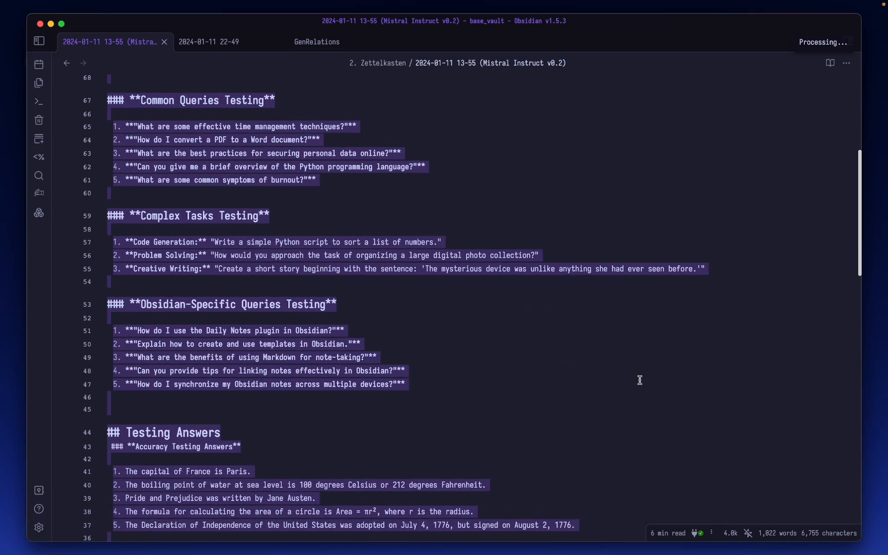
{"action": "scroll", "coordinate": [640, 380], "scroll_direction": "down", "scroll_amount": 8}
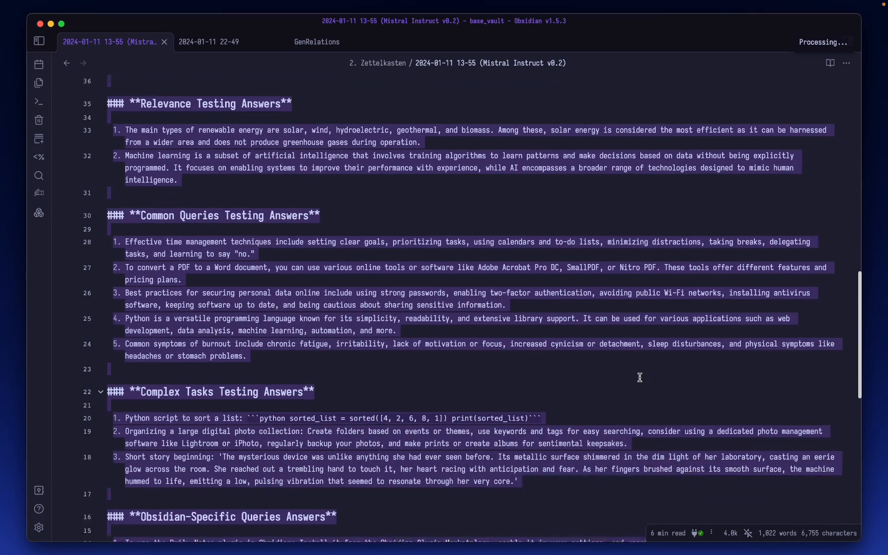
{"action": "scroll", "coordinate": [640, 378], "scroll_direction": "down", "scroll_amount": 8}
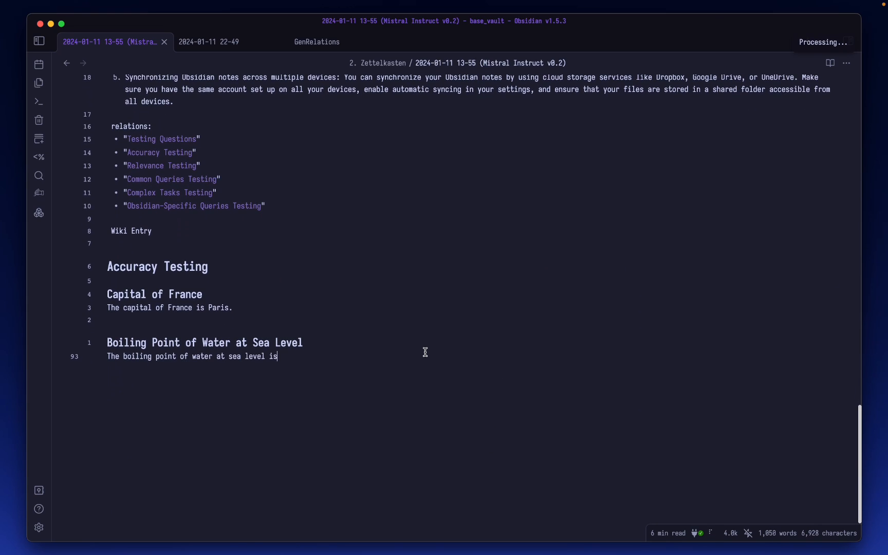
{"action": "scroll", "coordinate": [530, 269], "scroll_direction": "up", "scroll_amount": 6}
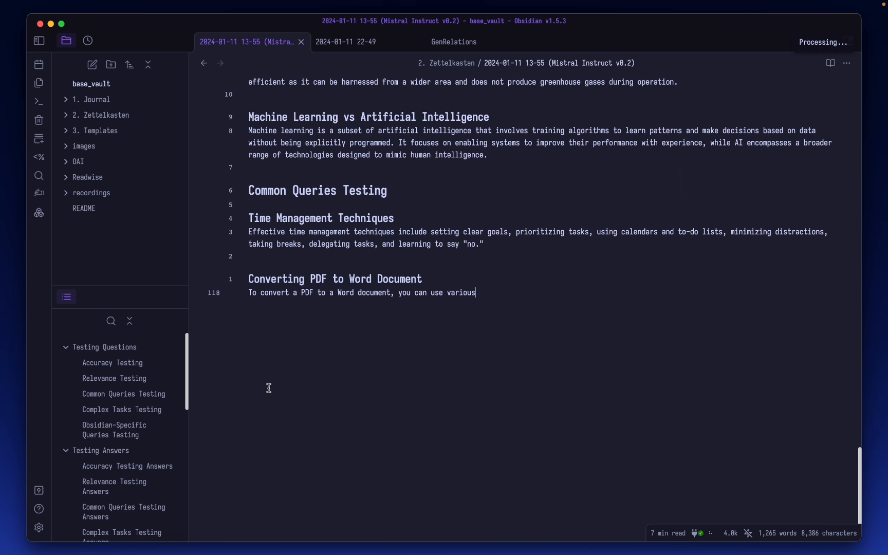
{"action": "scroll", "coordinate": [135, 419], "scroll_direction": "down", "scroll_amount": 10}
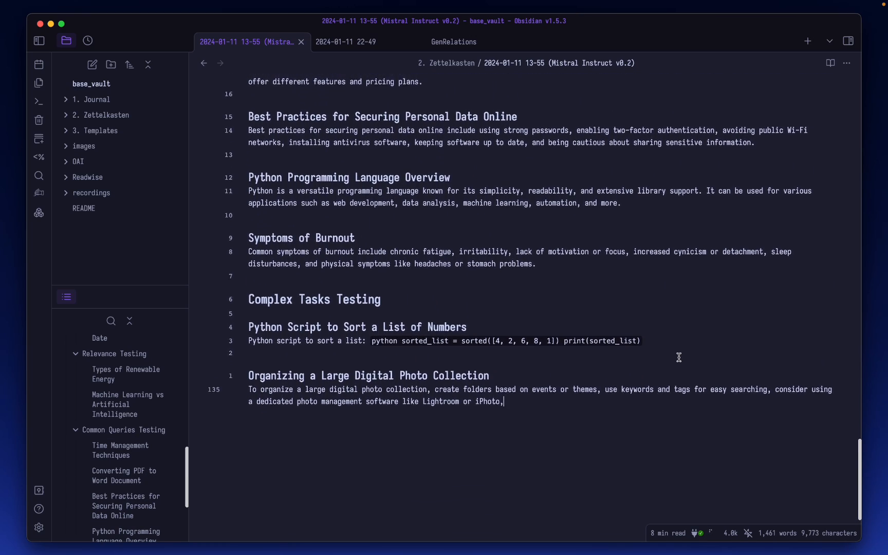
Stop the running wiki entry generation with the "Text Generator: Stop Stream" command.
{"action": "key", "text": "super+p"}
{"action": "type", "text": "stop"}
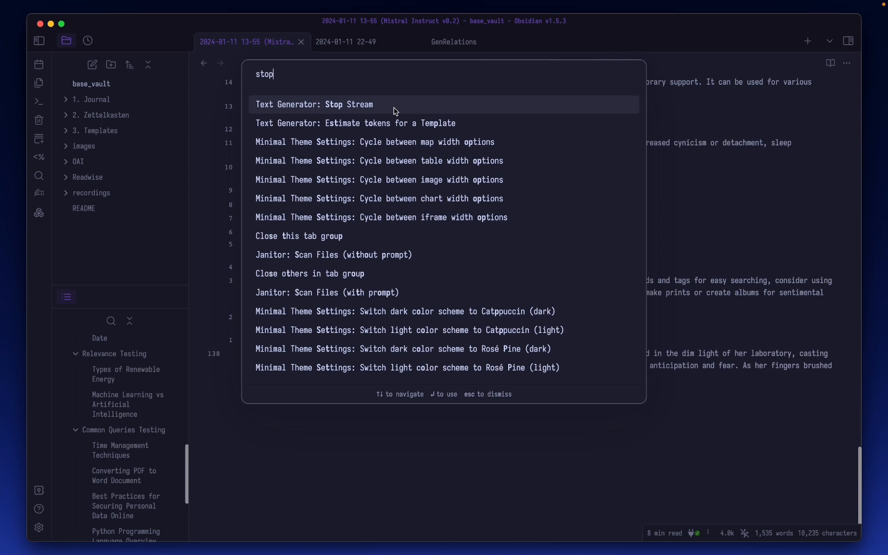
{"action": "left_click", "coordinate": [393, 109]}
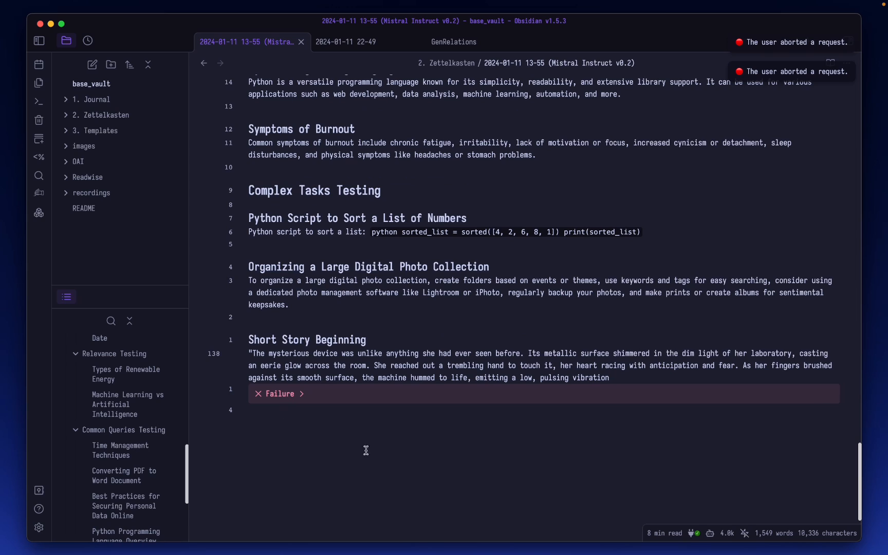
Delete the Failure callout below the short story text and place the cursor at the end of the note.
{"action": "left_click", "coordinate": [334, 453]}
{"action": "key", "text": "Escape"}
{"action": "key", "text": "k"}
{"action": "key", "text": "k"}
{"action": "key", "text": "k"}
{"action": "key", "text": "d"}
{"action": "key", "text": "shift+g"}
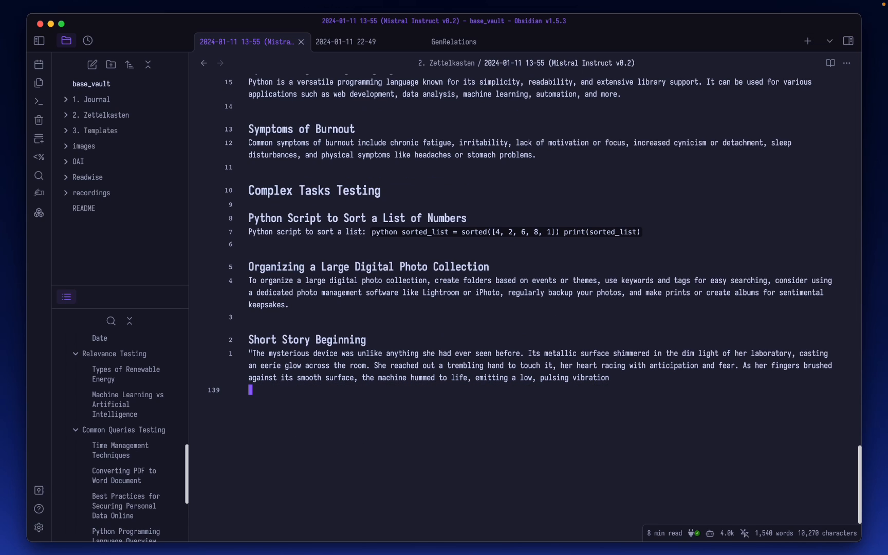